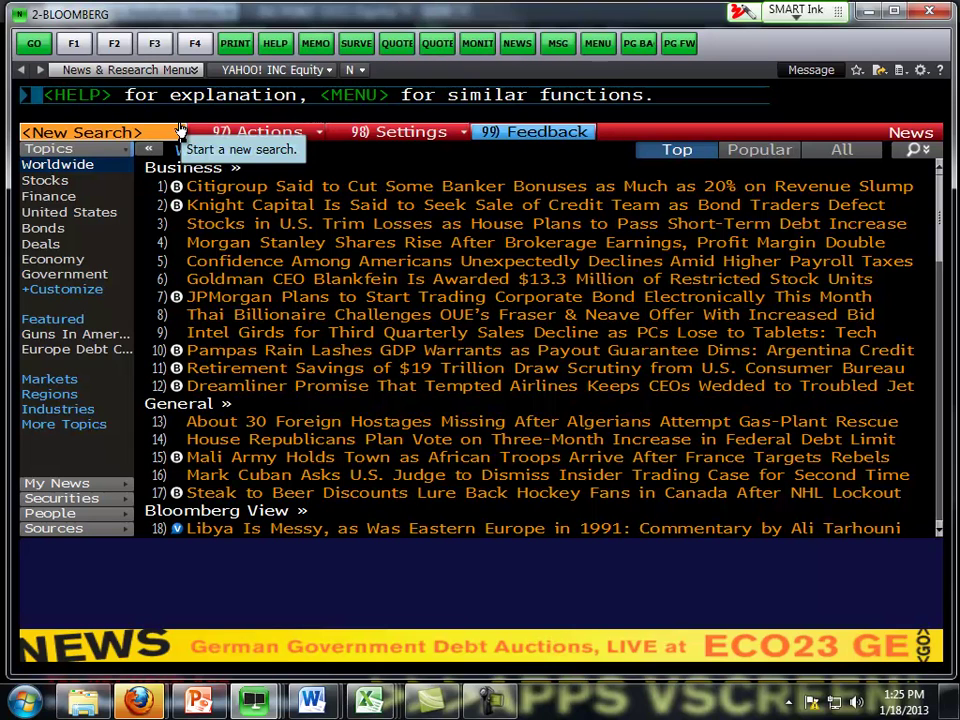
- Load the Google Inc (U.S.) equity and open its Dividend Discount Model (DDM)
{"action": "type", "text": "GOOGLE"}
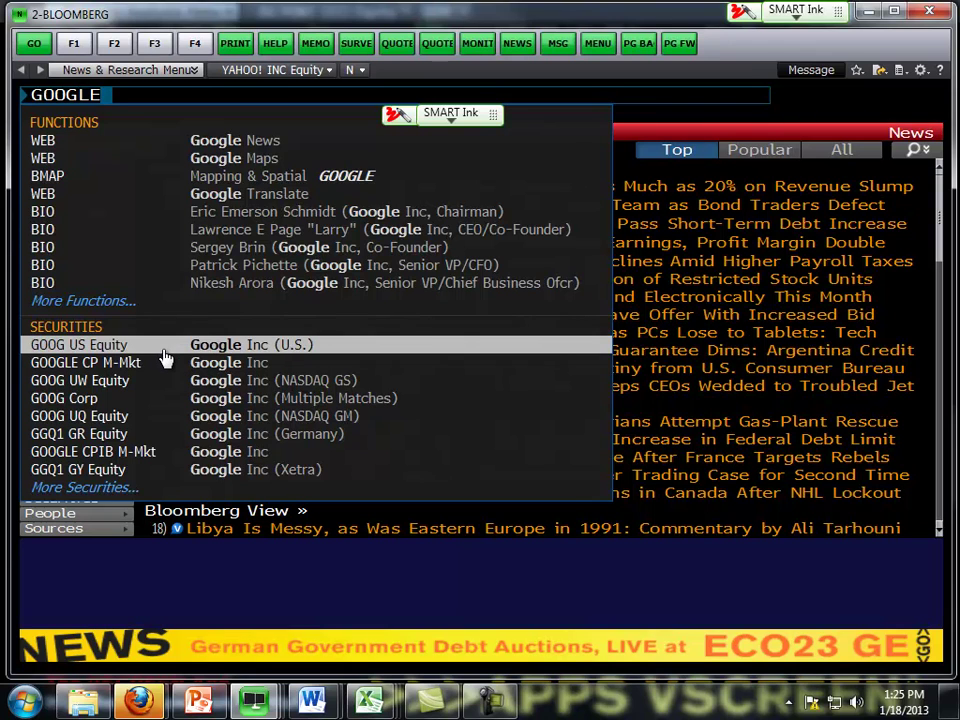
{"action": "left_click", "coordinate": [172, 352]}
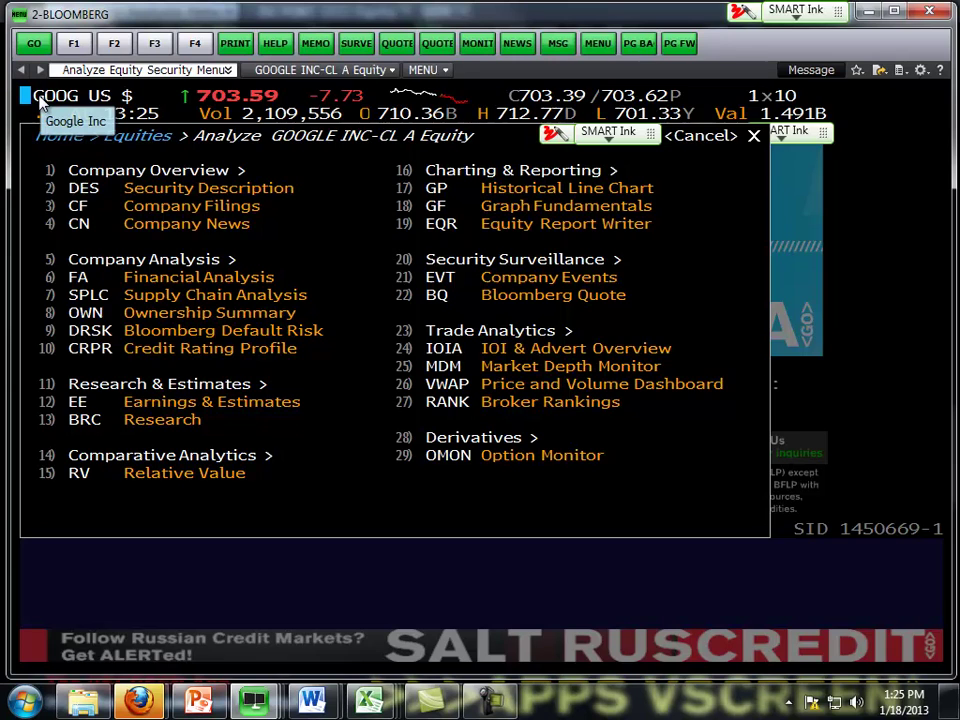
{"action": "key", "text": "Escape"}
{"action": "type", "text": "DDN"}
{"action": "key", "text": "BackSpace"}
{"action": "type", "text": "M"}
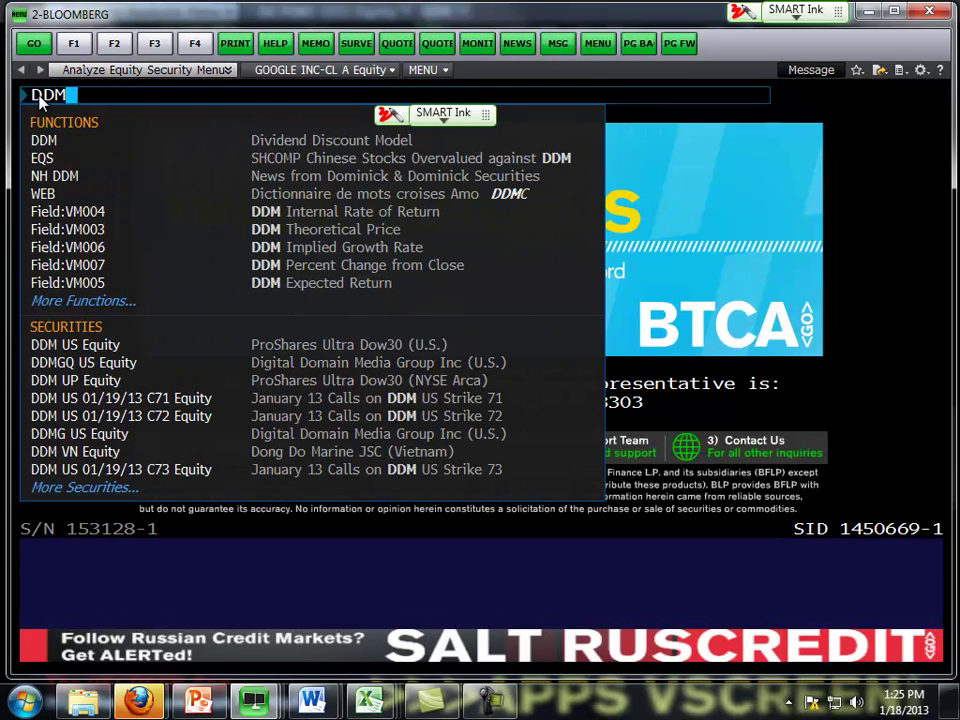
{"action": "key", "text": "BackSpace"}
{"action": "key", "text": "BackSpace"}
{"action": "left_click", "coordinate": [98, 147]}
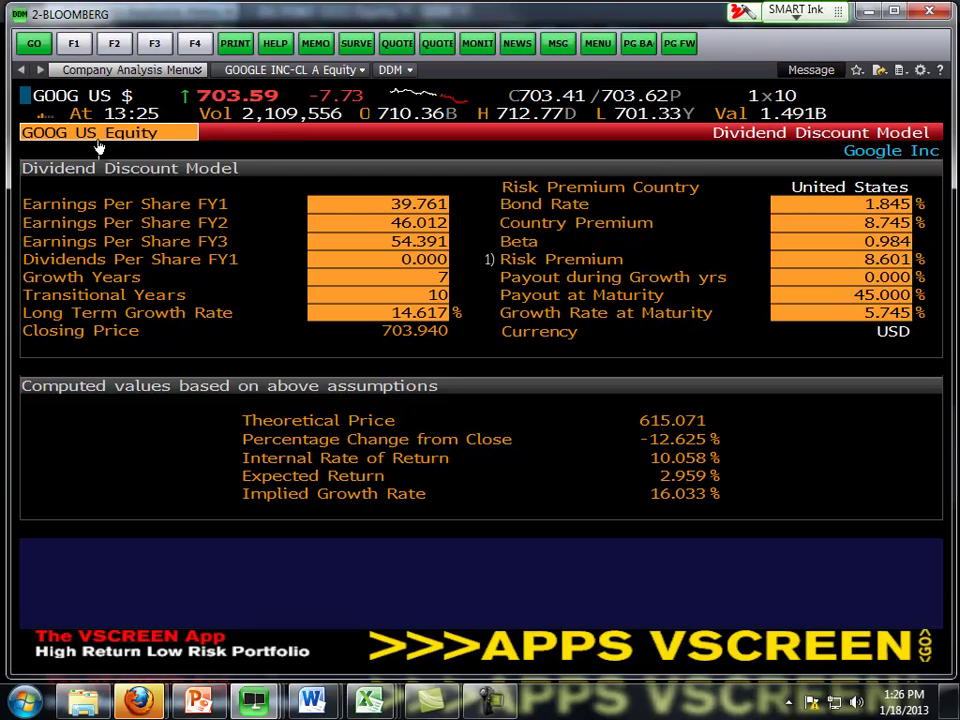
- Load the Yahoo! Inc (U.S.) equity and open its Dividend Discount Model (DDM)
{"action": "type", "text": "YAH"}
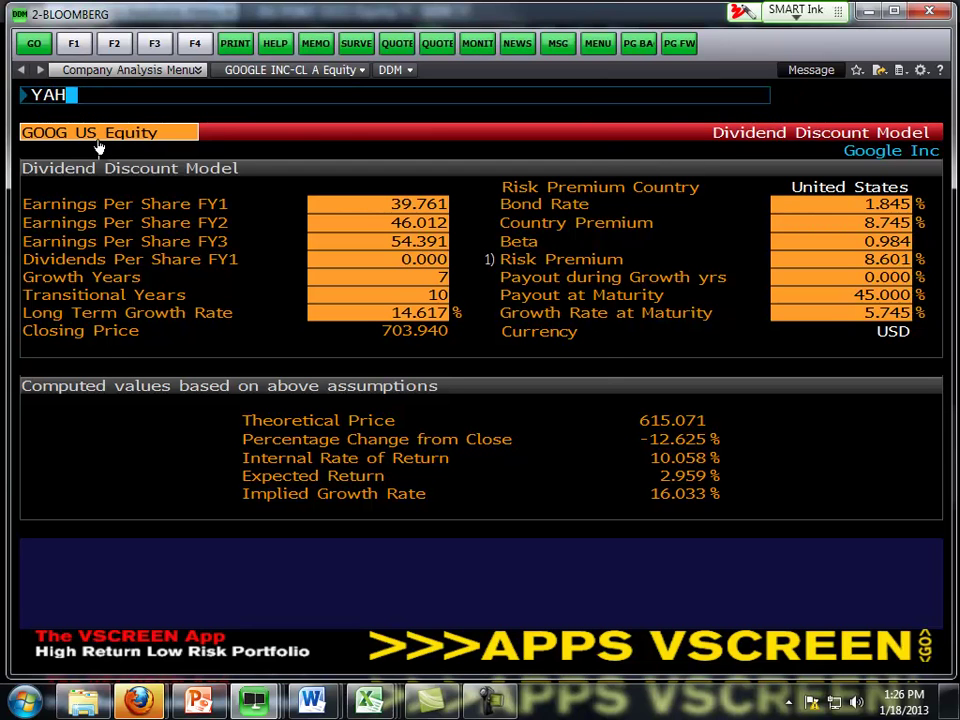
{"action": "type", "text": "OO"}
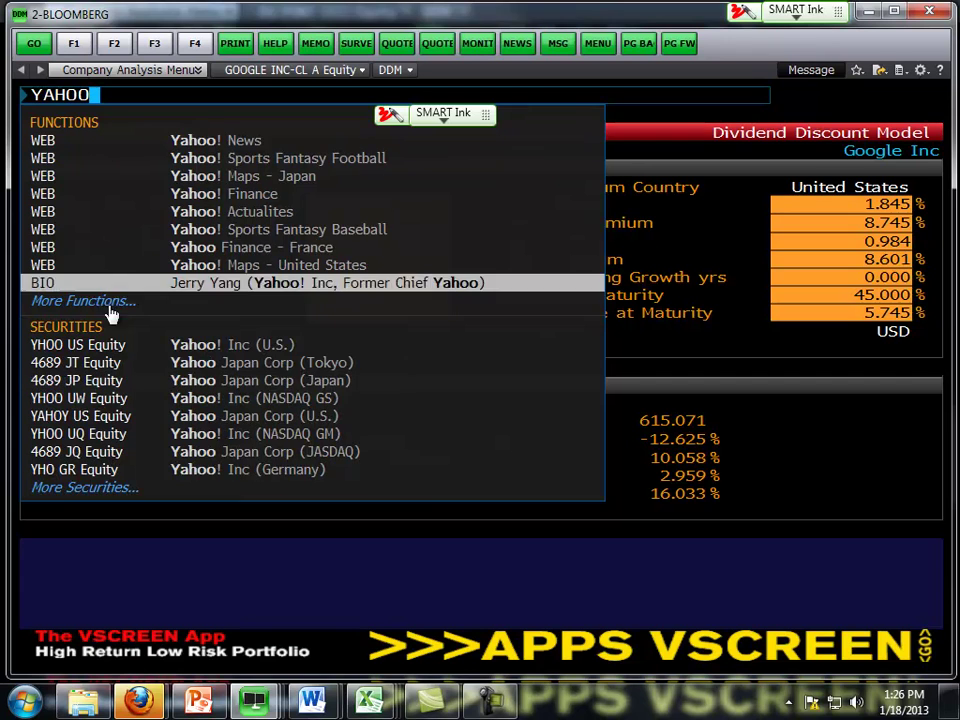
{"action": "left_click", "coordinate": [113, 348]}
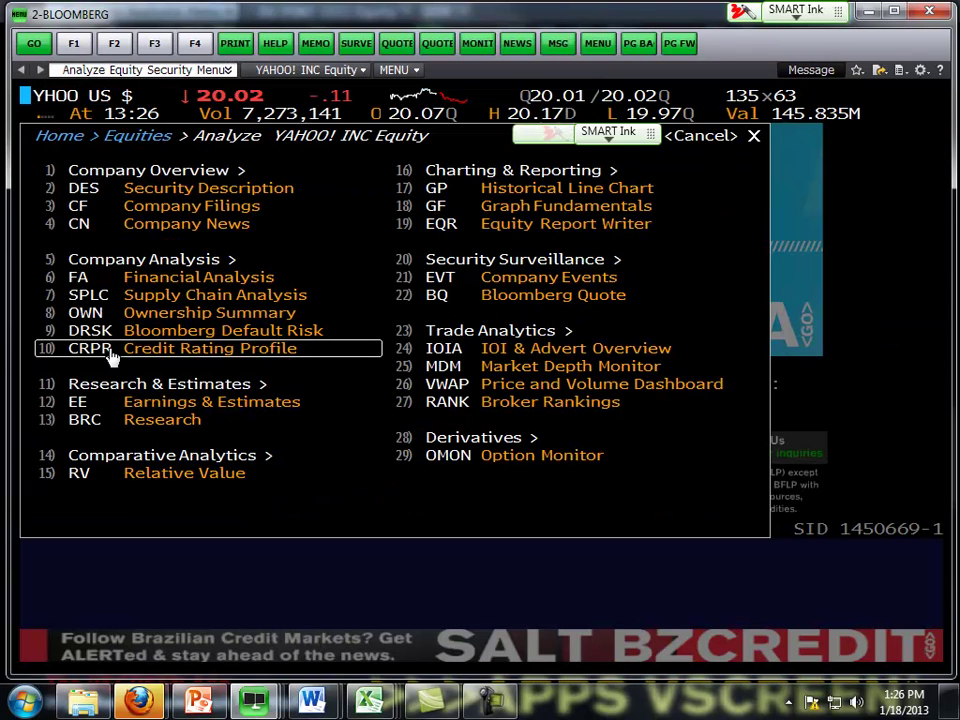
{"action": "type", "text": "DDM"}
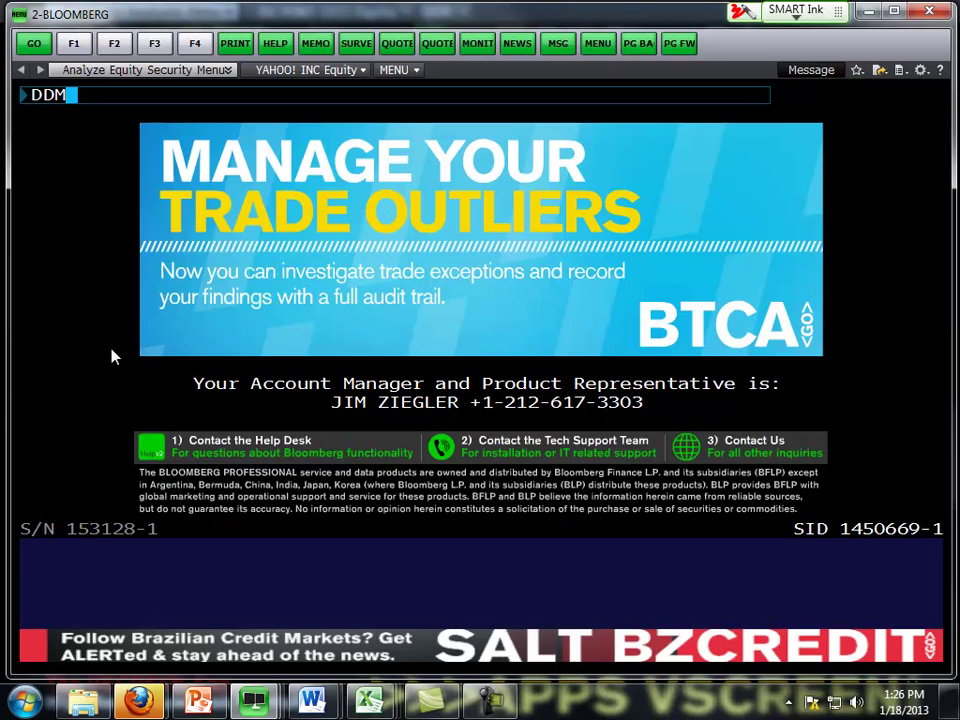
{"action": "key", "text": "Return"}
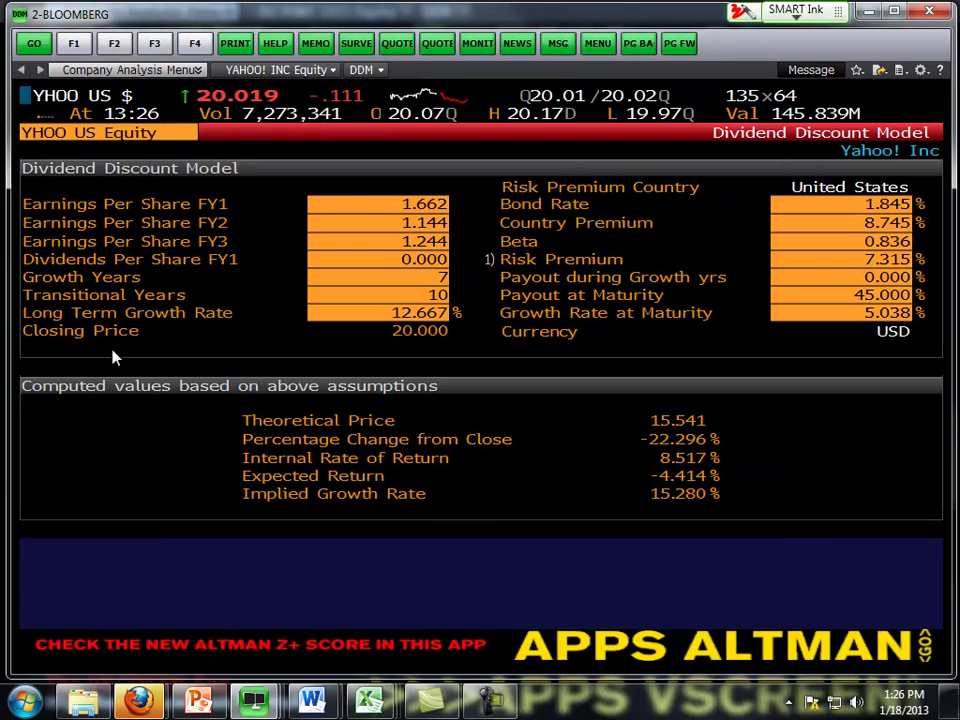
- Load the EI du Pont de Nemours & Co (U.S.) equity and open its Dividend Discount Model (DDM)
{"action": "type", "text": "D"}
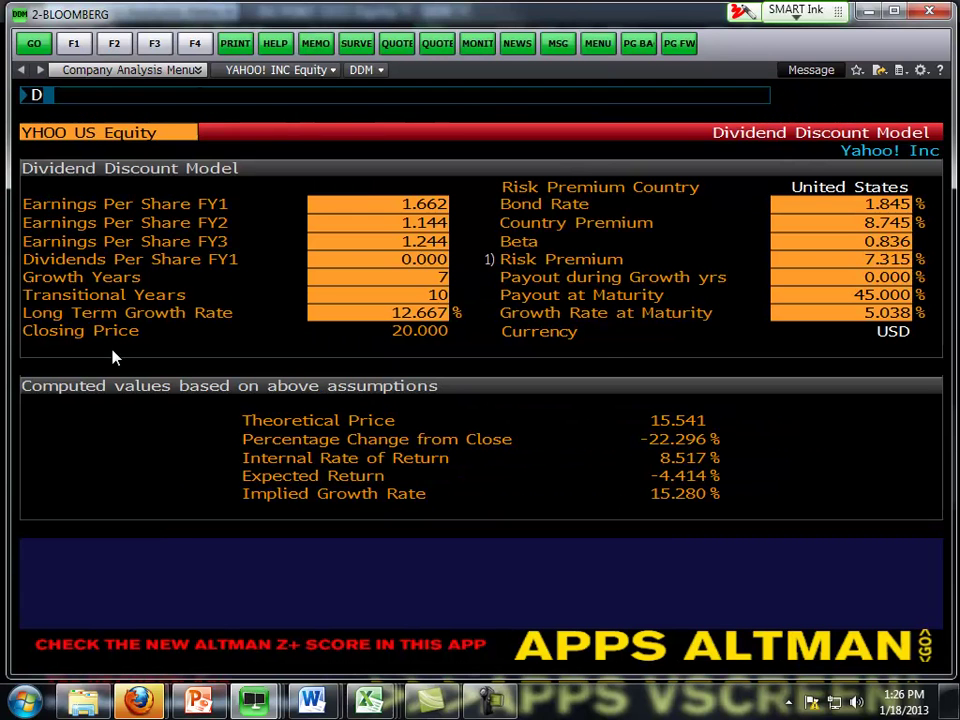
{"action": "type", "text": "UPONT"}
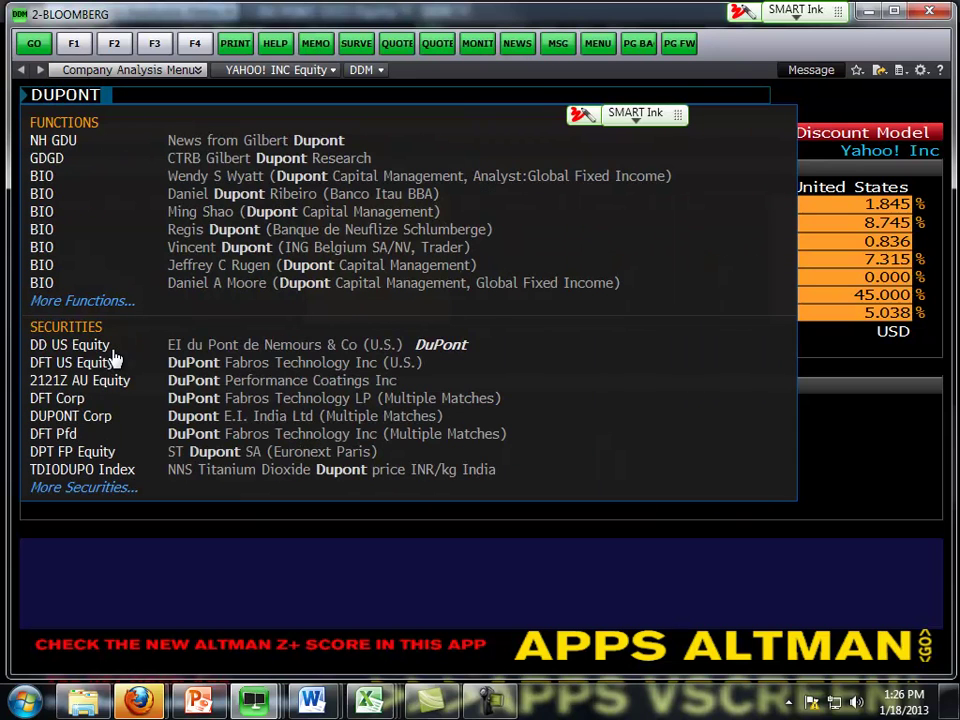
{"action": "left_click", "coordinate": [192, 350]}
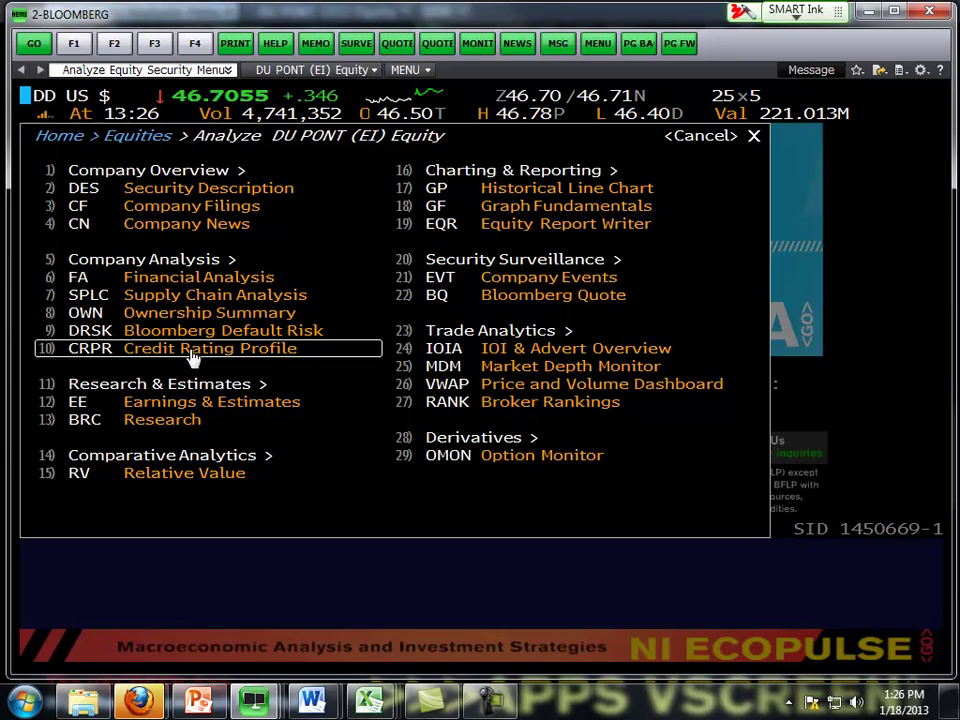
{"action": "key", "text": "Escape"}
{"action": "type", "text": "DD"}
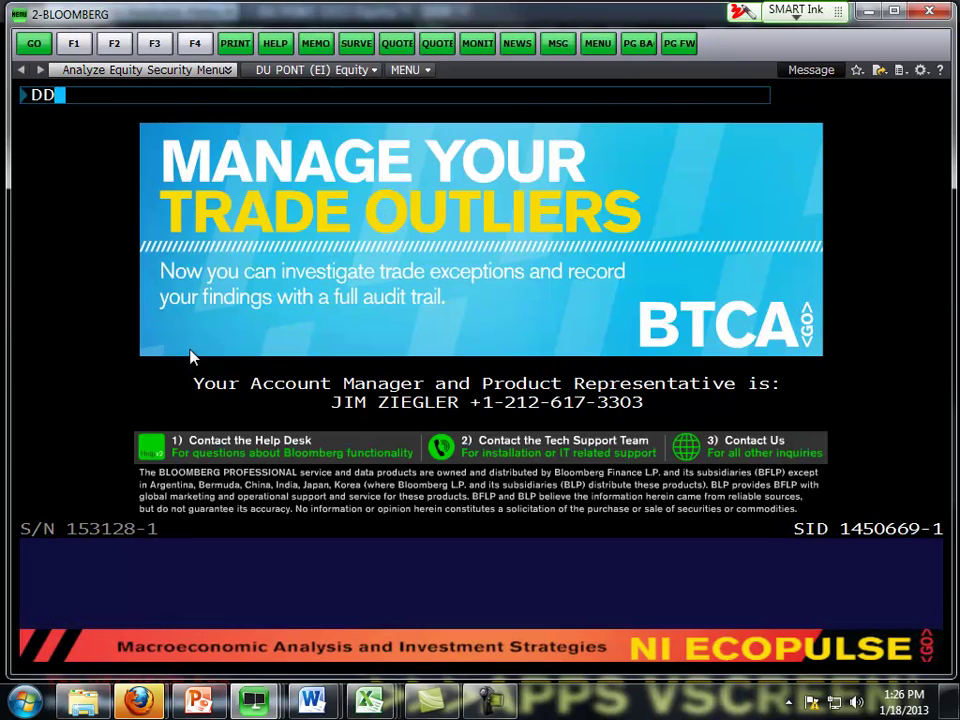
{"action": "type", "text": "M"}
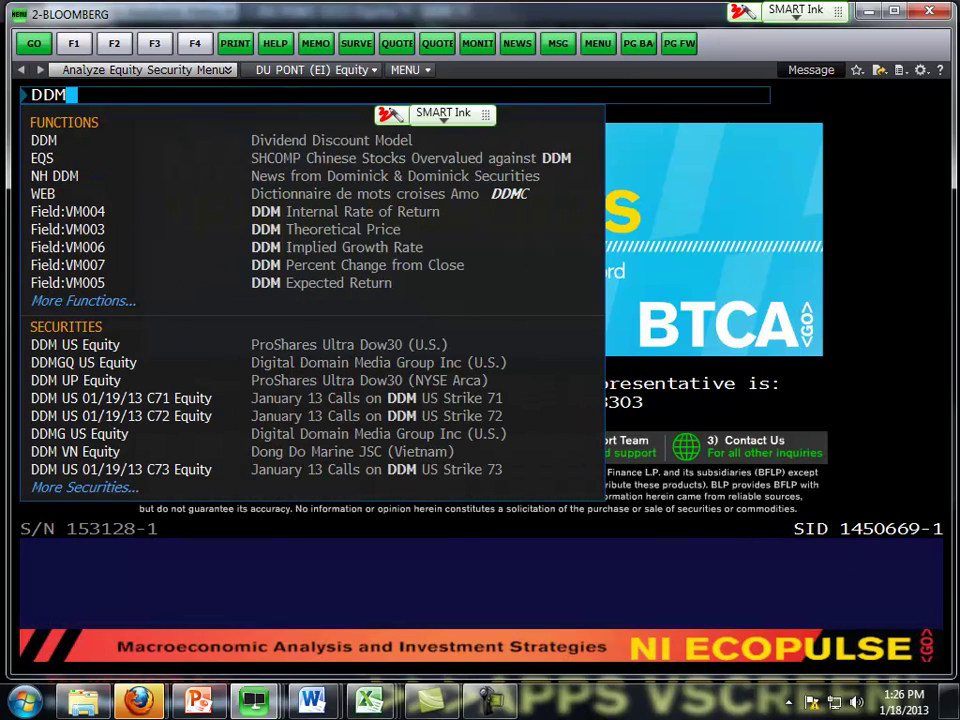
{"action": "key", "text": "Return"}
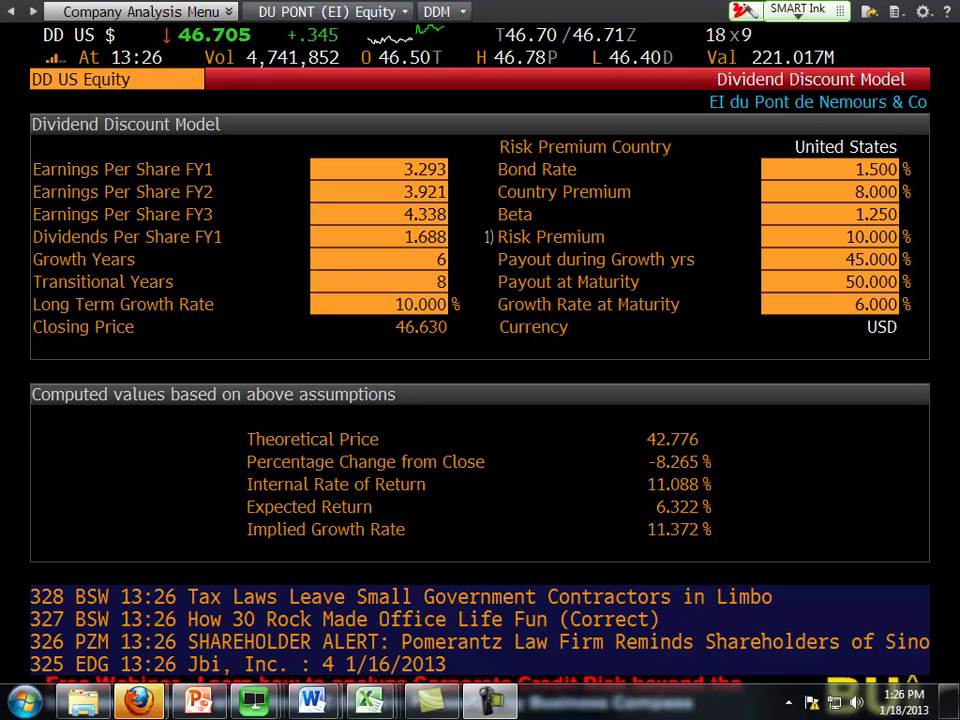
- Box the Risk Premium Country through Beta inputs in red ink and write R_DD = R_F + B(R_m − R_F) beside and below Currency
{"action": "mouse_move", "coordinate": [490, 140]}
{"action": "left_mouse_down"}
{"action": "mouse_move", "coordinate": [620, 222]}
{"action": "mouse_move", "coordinate": [800, 222]}
{"action": "mouse_move", "coordinate": [908, 148]}
{"action": "mouse_move", "coordinate": [490, 140]}
{"action": "left_mouse_up"}
{"action": "mouse_move", "coordinate": [584, 352]}
{"action": "left_mouse_down"}
{"action": "mouse_move", "coordinate": [583, 330]}
{"action": "mouse_move", "coordinate": [604, 366]}
{"action": "mouse_move", "coordinate": [643, 349]}
{"action": "left_mouse_up"}
{"action": "mouse_move", "coordinate": [648, 331]}
{"action": "left_mouse_down"}
{"action": "mouse_move", "coordinate": [649, 354]}
{"action": "mouse_move", "coordinate": [650, 345]}
{"action": "mouse_move", "coordinate": [673, 363]}
{"action": "mouse_move", "coordinate": [690, 341]}
{"action": "mouse_move", "coordinate": [686, 352]}
{"action": "left_mouse_up"}
{"action": "left_click_drag", "start_coordinate": [695, 344], "coordinate": [707, 356]}
{"action": "mouse_move", "coordinate": [707, 335]}
{"action": "left_mouse_down"}
{"action": "mouse_move", "coordinate": [708, 356]}
{"action": "mouse_move", "coordinate": [750, 360]}
{"action": "left_mouse_up"}
{"action": "left_click", "coordinate": [738, 328]}
{"action": "left_click_drag", "start_coordinate": [750, 338], "coordinate": [762, 360]}
{"action": "left_click_drag", "start_coordinate": [765, 352], "coordinate": [775, 362]}
{"action": "mouse_move", "coordinate": [779, 348]}
{"action": "left_mouse_down"}
{"action": "mouse_move", "coordinate": [797, 358]}
{"action": "mouse_move", "coordinate": [800, 349]}
{"action": "left_mouse_up"}
{"action": "mouse_move", "coordinate": [800, 349]}
{"action": "left_mouse_down"}
{"action": "mouse_move", "coordinate": [810, 358]}
{"action": "mouse_move", "coordinate": [826, 346]}
{"action": "mouse_move", "coordinate": [833, 358]}
{"action": "left_mouse_up"}
- Label Bond Rate as R_F and Country Premium as R_m − R_F in red ink, and box the Beta label
{"action": "left_click_drag", "start_coordinate": [594, 159], "coordinate": [596, 179]}
{"action": "left_click_drag", "start_coordinate": [596, 159], "coordinate": [618, 182]}
{"action": "mouse_move", "coordinate": [616, 170]}
{"action": "left_mouse_down"}
{"action": "mouse_move", "coordinate": [628, 169]}
{"action": "mouse_move", "coordinate": [643, 198]}
{"action": "left_mouse_up"}
{"action": "mouse_move", "coordinate": [644, 181]}
{"action": "left_mouse_down"}
{"action": "mouse_move", "coordinate": [656, 197]}
{"action": "mouse_move", "coordinate": [725, 198]}
{"action": "left_mouse_up"}
{"action": "left_click_drag", "start_coordinate": [494, 205], "coordinate": [496, 207]}
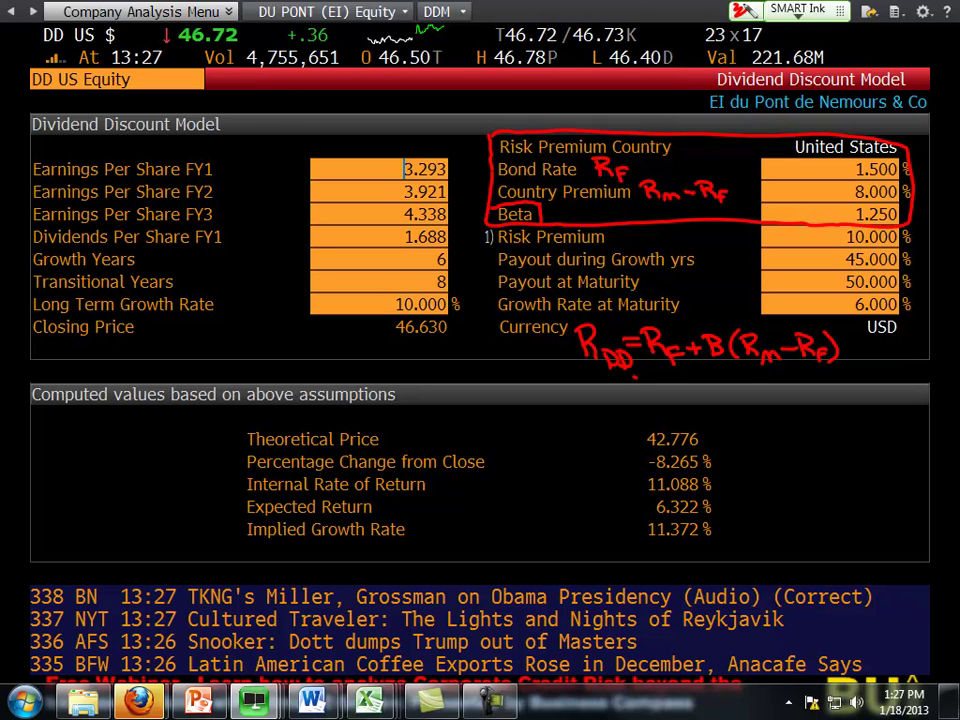
- Write the calculation = 1.5 + 1.25(8) = 11.5% under the R_DD formula and circle the Beta value
{"action": "left_click_drag", "start_coordinate": [599, 369], "coordinate": [614, 368]}
{"action": "left_click_drag", "start_coordinate": [599, 376], "coordinate": [707, 371]}
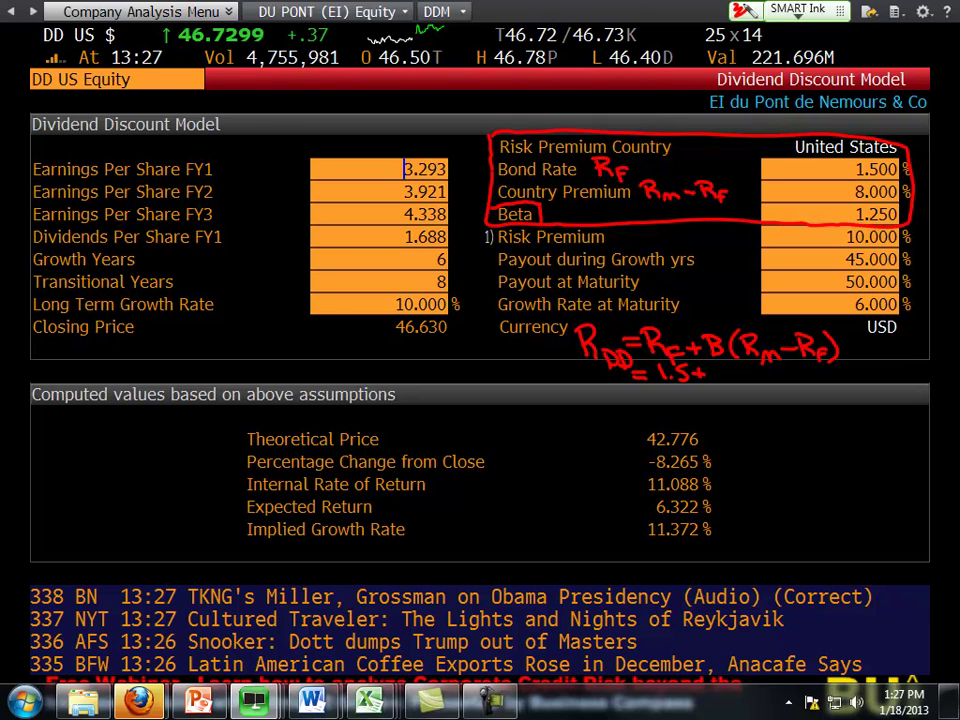
{"action": "left_click_drag", "start_coordinate": [895, 205], "coordinate": [898, 210]}
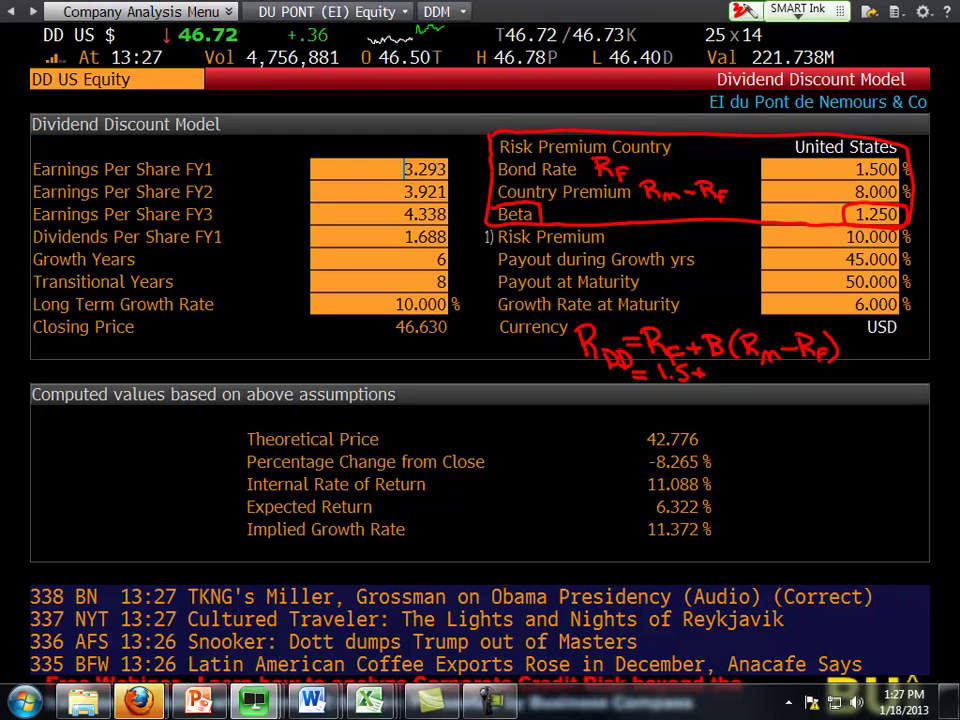
{"action": "mouse_move", "coordinate": [713, 367]}
{"action": "left_mouse_down"}
{"action": "mouse_move", "coordinate": [712, 378]}
{"action": "mouse_move", "coordinate": [770, 382]}
{"action": "left_mouse_up"}
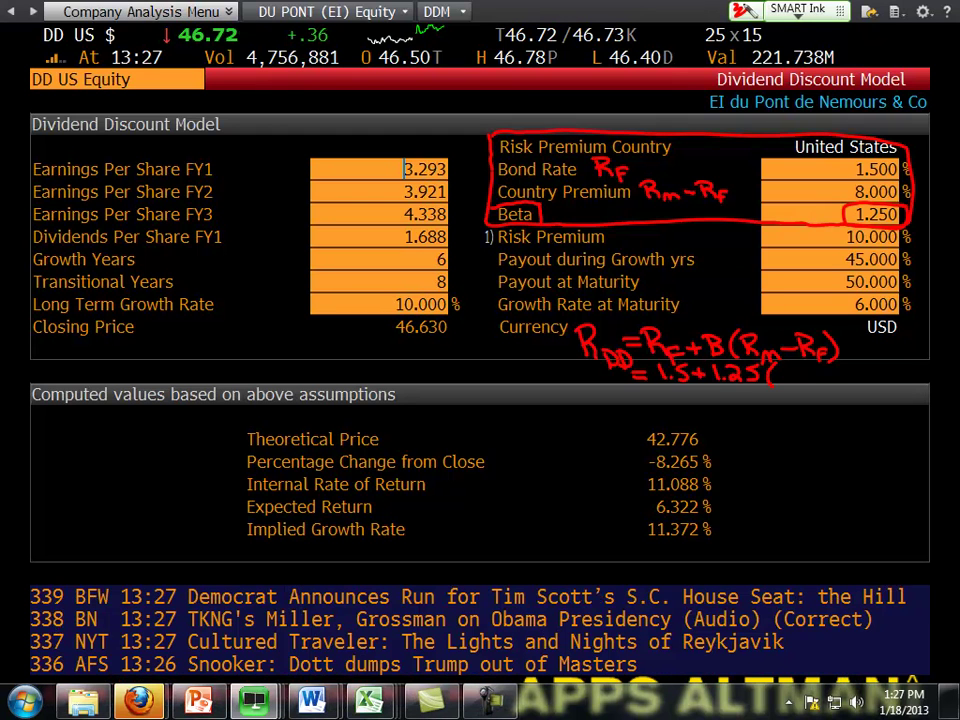
{"action": "left_click_drag", "start_coordinate": [804, 367], "coordinate": [809, 382]}
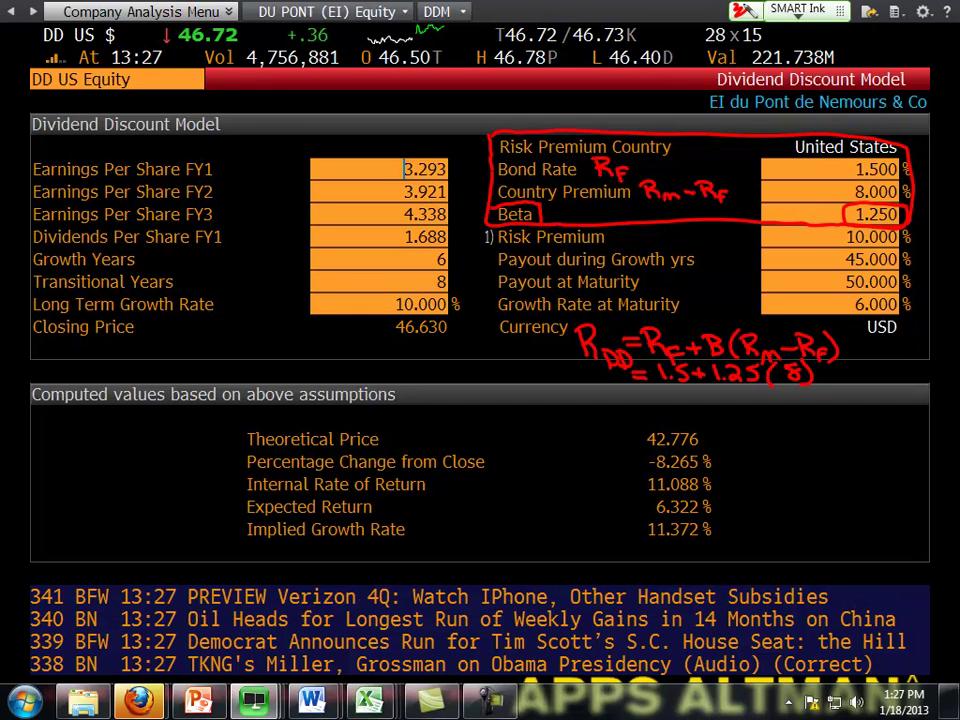
{"action": "left_click_drag", "start_coordinate": [633, 396], "coordinate": [651, 394]}
{"action": "mouse_move", "coordinate": [633, 403]}
{"action": "left_mouse_down"}
{"action": "mouse_move", "coordinate": [722, 397]}
{"action": "mouse_move", "coordinate": [716, 405]}
{"action": "left_mouse_up"}
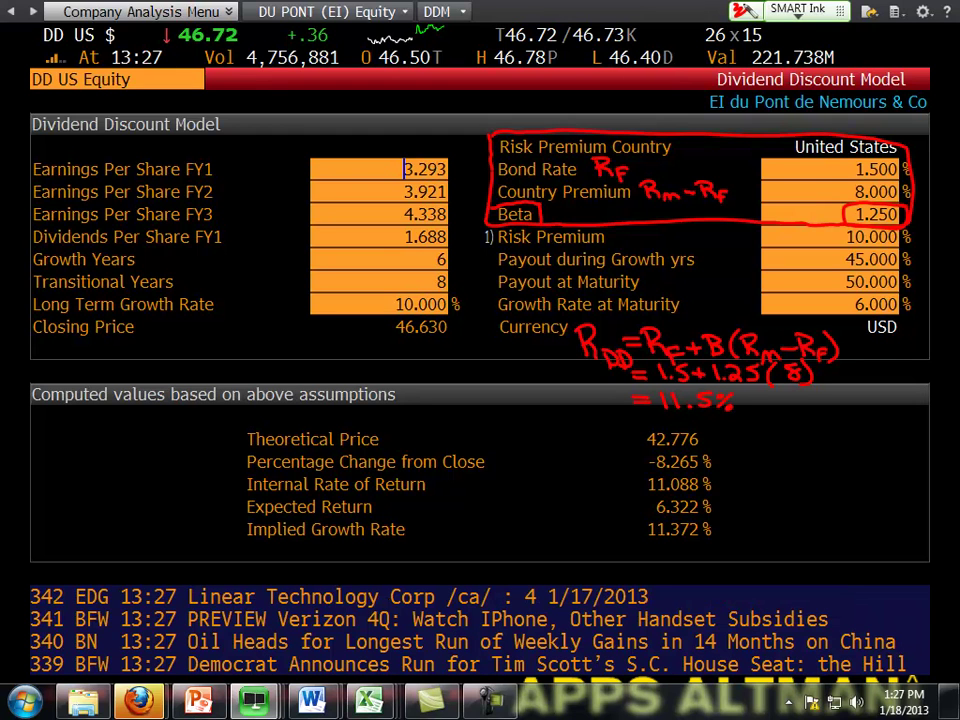
- Write the formula D/(r − g) beside the calculation and draw an arrow from r to 11.5%
{"action": "mouse_move", "coordinate": [828, 393]}
{"action": "left_mouse_down"}
{"action": "mouse_move", "coordinate": [820, 421]}
{"action": "mouse_move", "coordinate": [868, 420]}
{"action": "left_mouse_up"}
{"action": "mouse_move", "coordinate": [808, 436]}
{"action": "left_mouse_down"}
{"action": "mouse_move", "coordinate": [836, 441]}
{"action": "mouse_move", "coordinate": [843, 455]}
{"action": "left_mouse_up"}
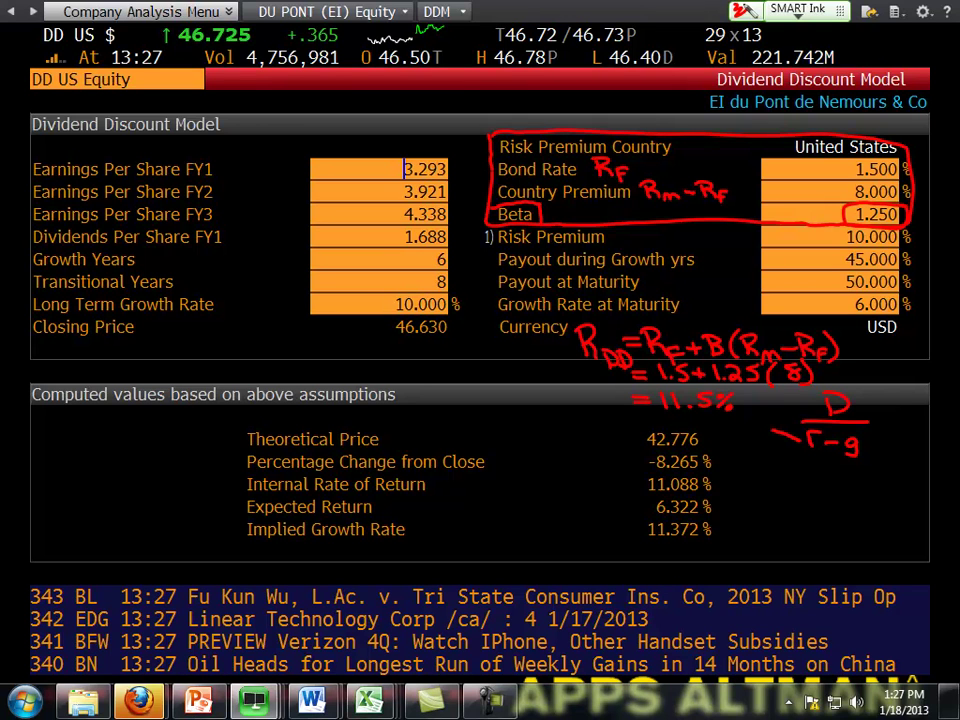
{"action": "left_click_drag", "start_coordinate": [788, 428], "coordinate": [748, 401]}
{"action": "left_click_drag", "start_coordinate": [760, 397], "coordinate": [748, 412]}
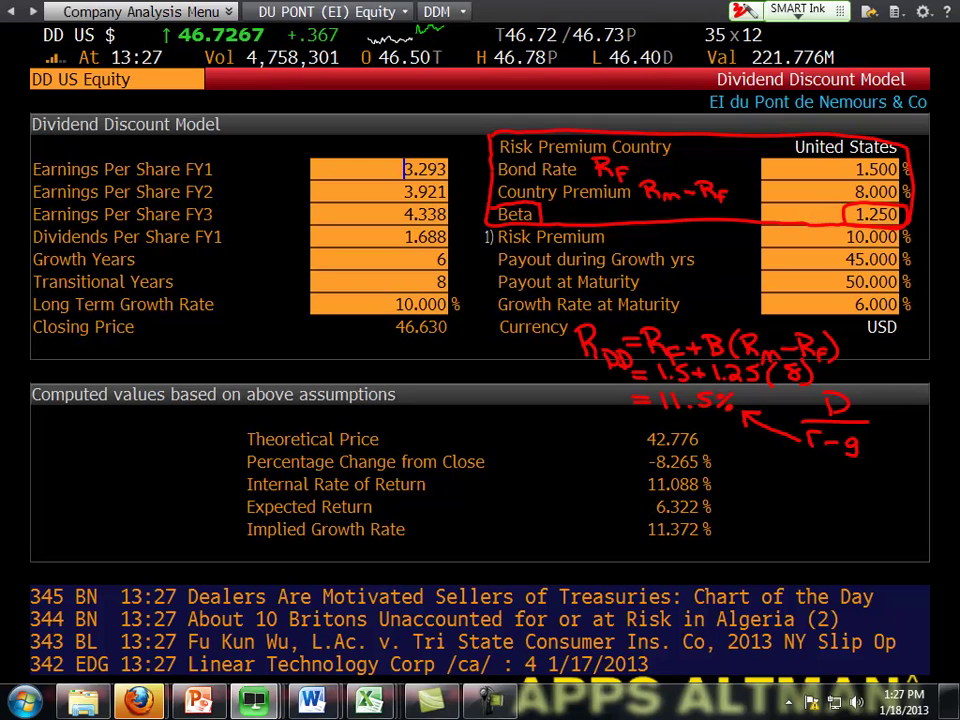
- Box the FY1, FY2 and FY3 labels of Earnings Per Share and the FY1 earnings value in red ink
{"action": "mouse_move", "coordinate": [184, 180]}
{"action": "left_mouse_down"}
{"action": "mouse_move", "coordinate": [214, 179]}
{"action": "mouse_move", "coordinate": [212, 153]}
{"action": "mouse_move", "coordinate": [224, 178]}
{"action": "left_mouse_up"}
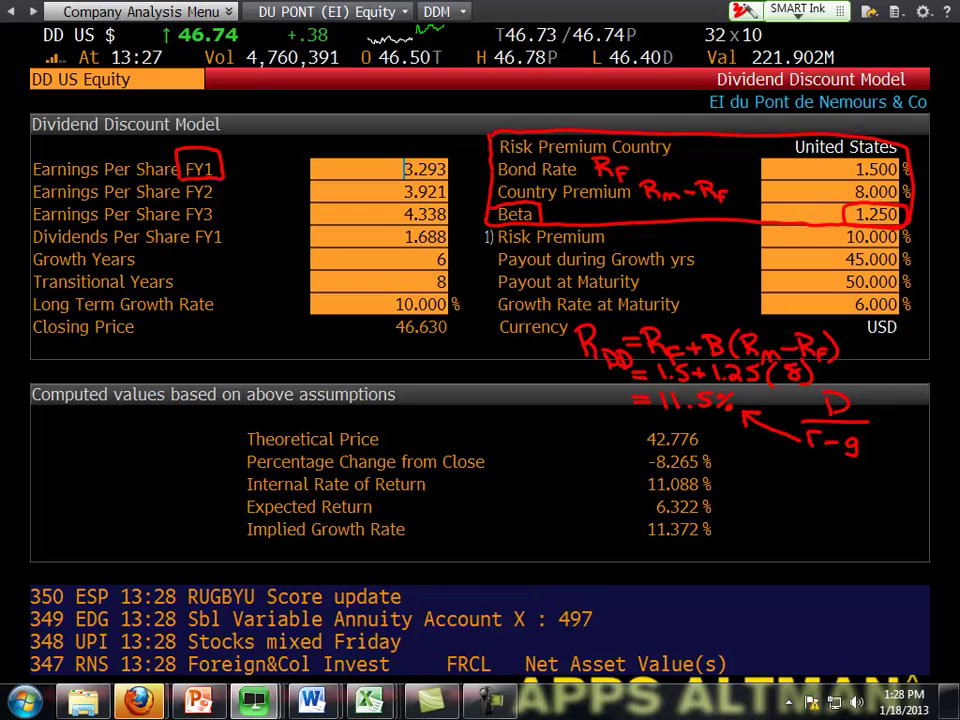
{"action": "mouse_move", "coordinate": [218, 181]}
{"action": "left_mouse_down"}
{"action": "mouse_move", "coordinate": [188, 200]}
{"action": "mouse_move", "coordinate": [222, 186]}
{"action": "mouse_move", "coordinate": [186, 216]}
{"action": "mouse_move", "coordinate": [200, 222]}
{"action": "left_mouse_up"}
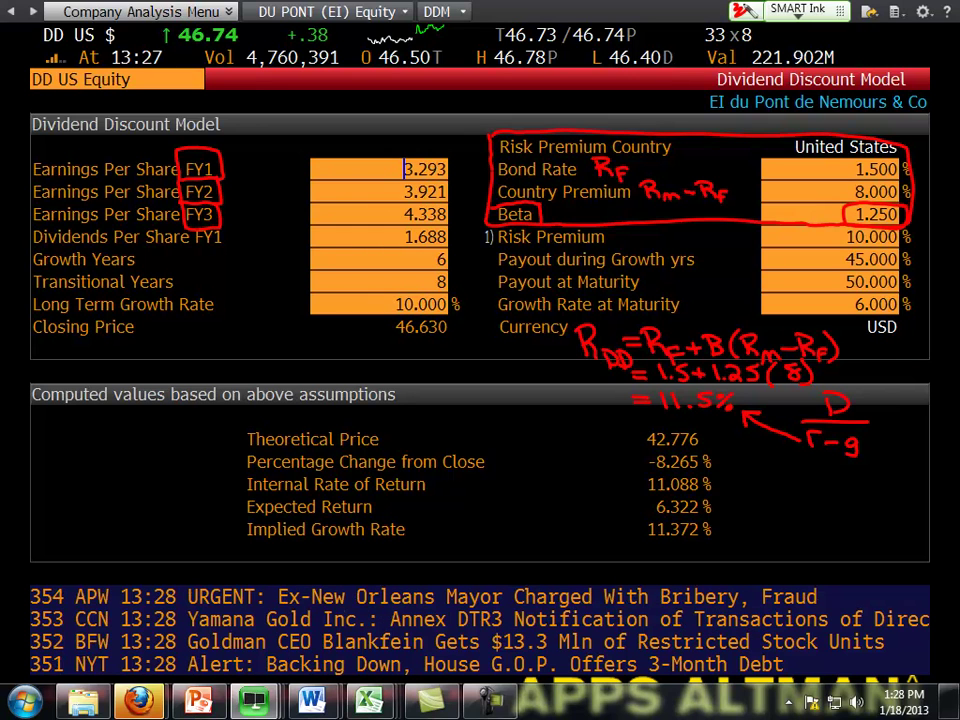
{"action": "left_click_drag", "start_coordinate": [402, 178], "coordinate": [405, 160]}
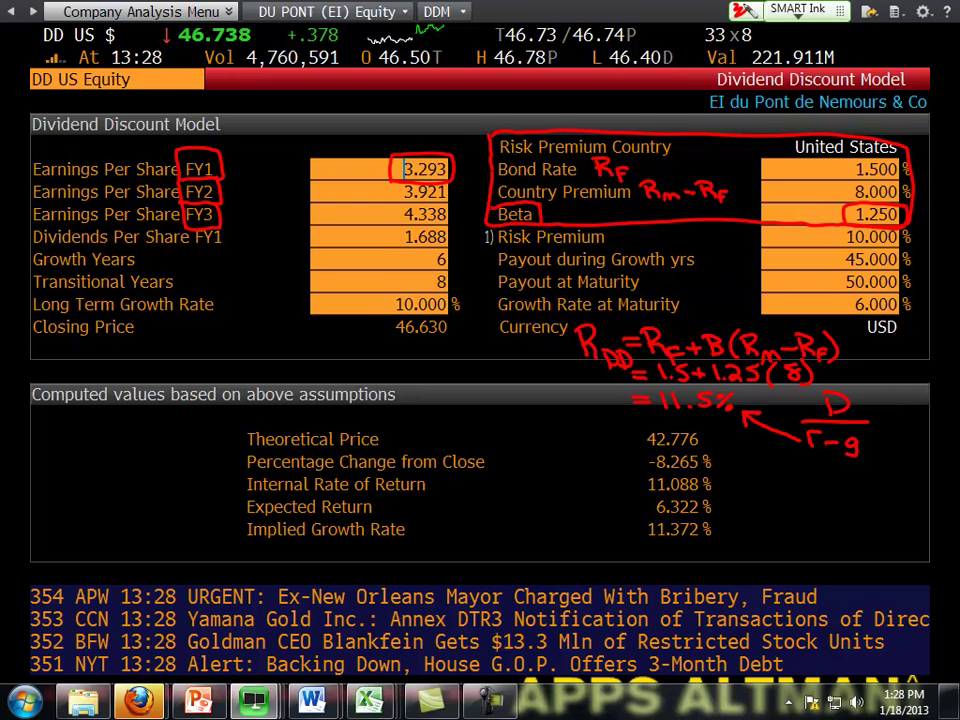
- Underline Dividends and box its FY1 value, and underline Payout during Growth yrs and Payout at Maturity
{"action": "left_click_drag", "start_coordinate": [33, 247], "coordinate": [107, 246]}
{"action": "left_click_drag", "start_coordinate": [445, 228], "coordinate": [432, 226]}
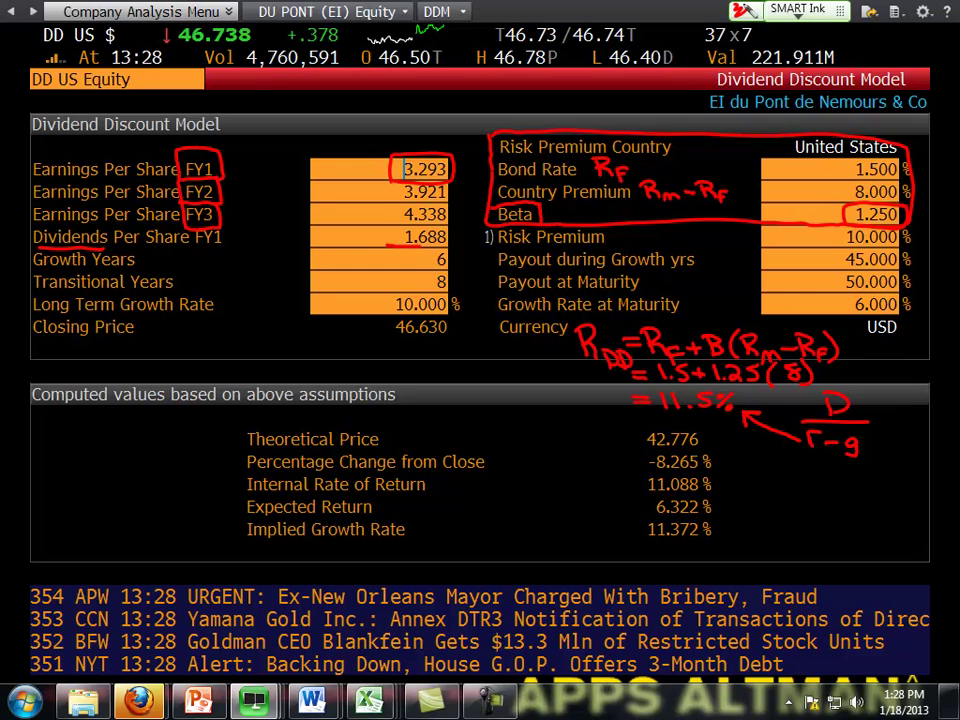
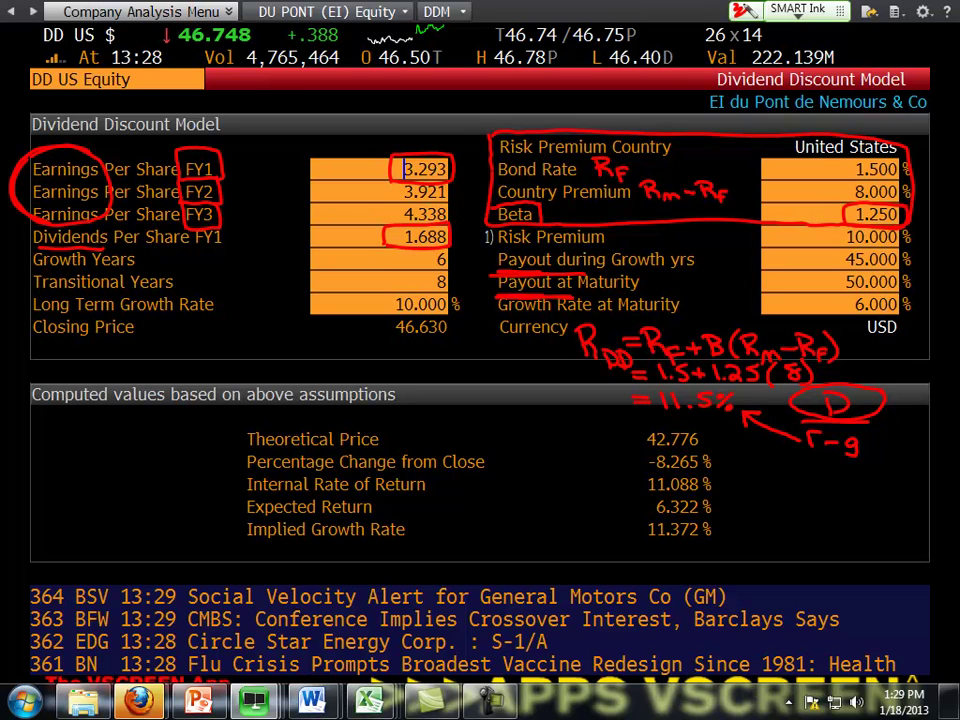
{"action": "left_click_drag", "start_coordinate": [498, 271], "coordinate": [690, 268]}
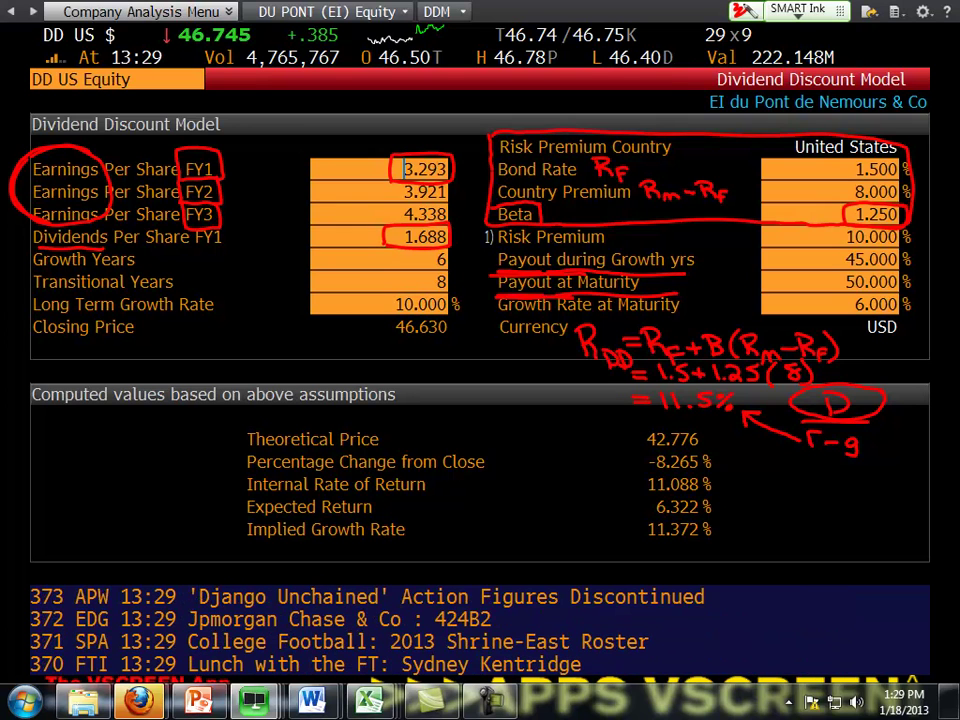
- Clear all ink, underline Growth Years, and circle the values for Growth Years, Long Term Growth Rate and Earnings Per Share FY3
{"action": "left_click", "coordinate": [797, 9]}
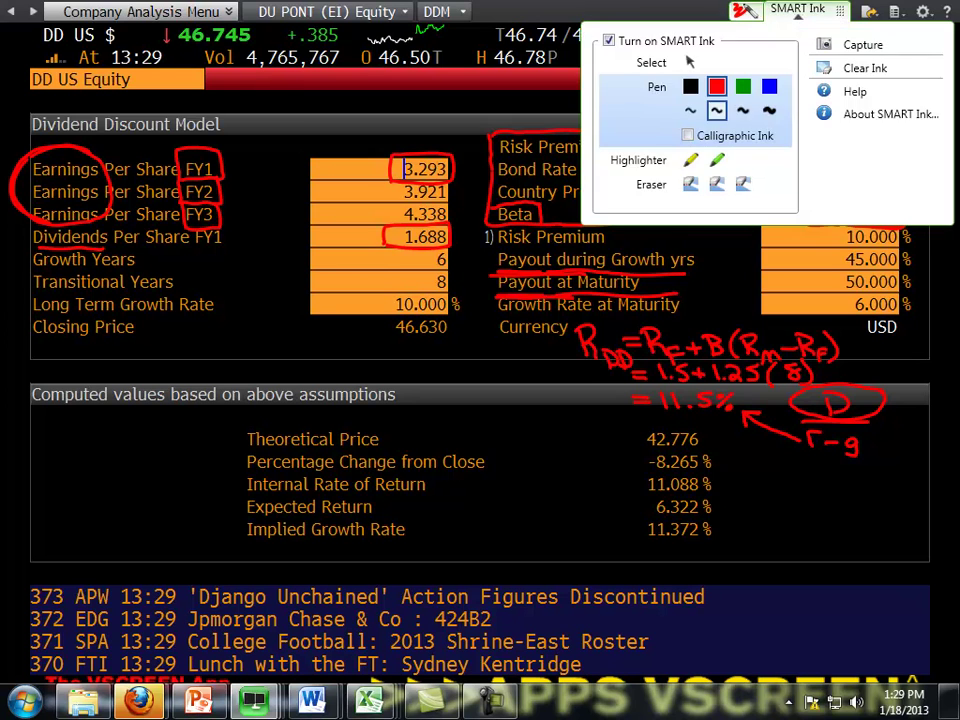
{"action": "left_click", "coordinate": [865, 68]}
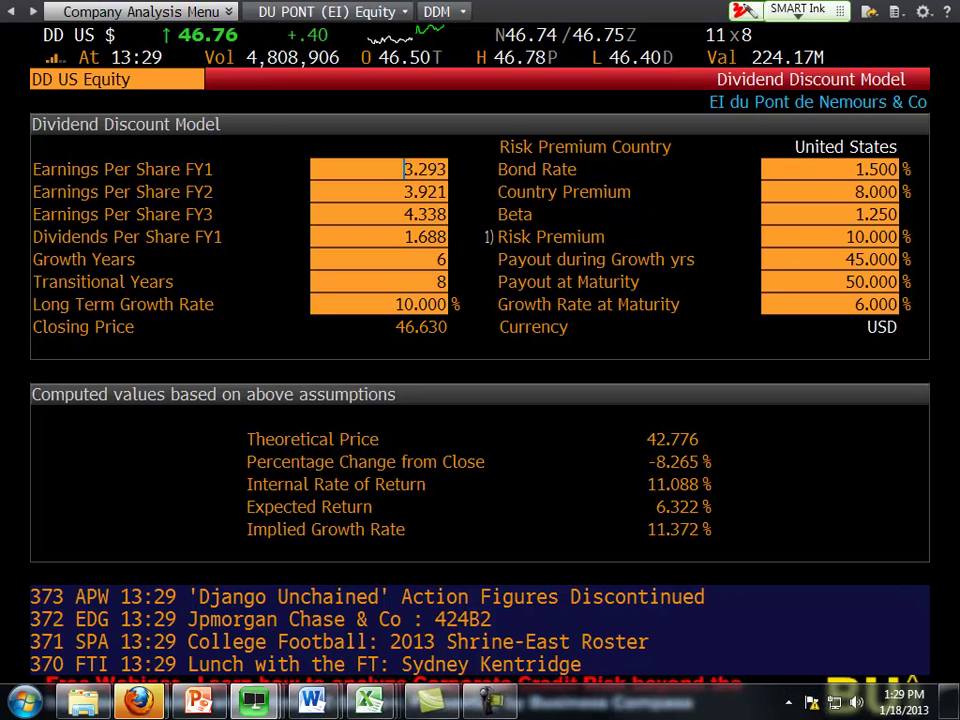
{"action": "left_click_drag", "start_coordinate": [34, 267], "coordinate": [142, 263]}
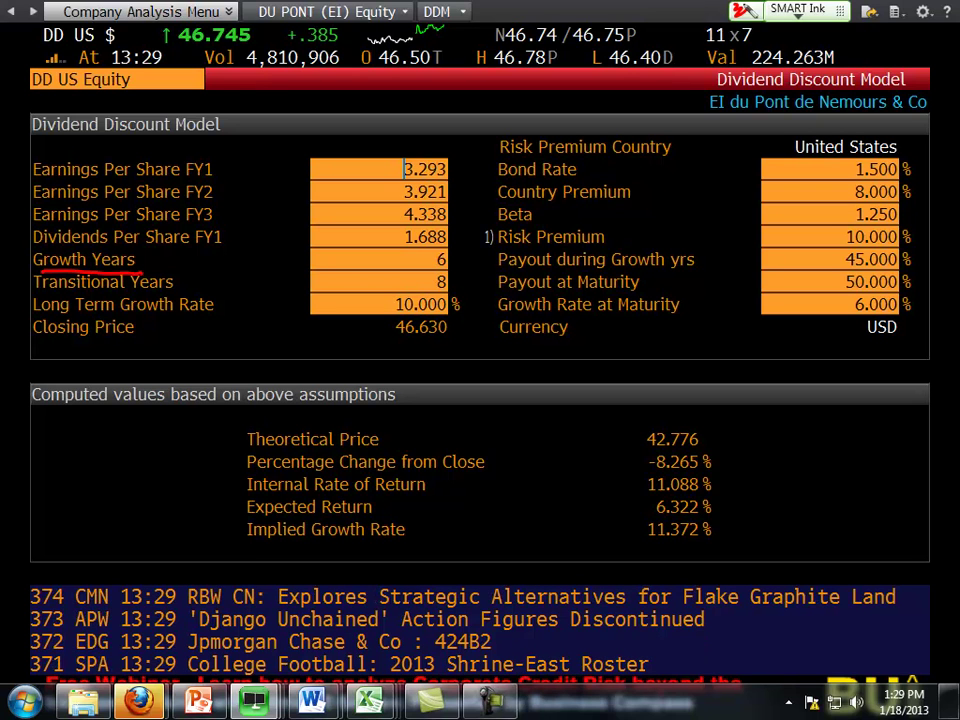
{"action": "mouse_move", "coordinate": [447, 249]}
{"action": "left_mouse_down"}
{"action": "mouse_move", "coordinate": [422, 262]}
{"action": "mouse_move", "coordinate": [450, 271]}
{"action": "mouse_move", "coordinate": [460, 251]}
{"action": "left_mouse_up"}
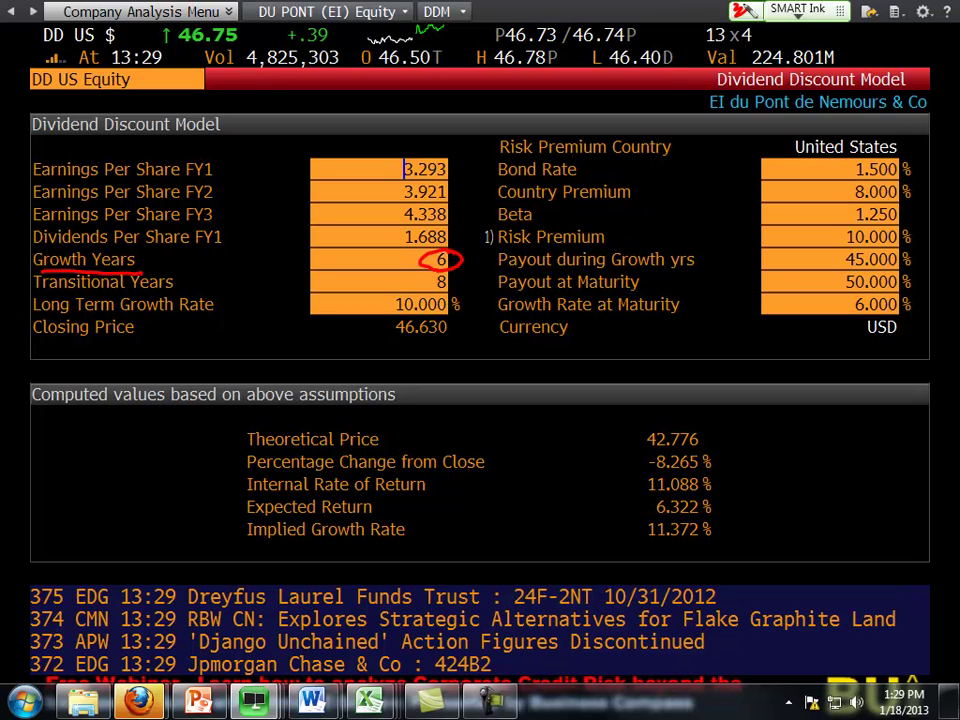
{"action": "mouse_move", "coordinate": [450, 296]}
{"action": "left_mouse_down"}
{"action": "mouse_move", "coordinate": [392, 299]}
{"action": "mouse_move", "coordinate": [405, 314]}
{"action": "mouse_move", "coordinate": [452, 304]}
{"action": "left_mouse_up"}
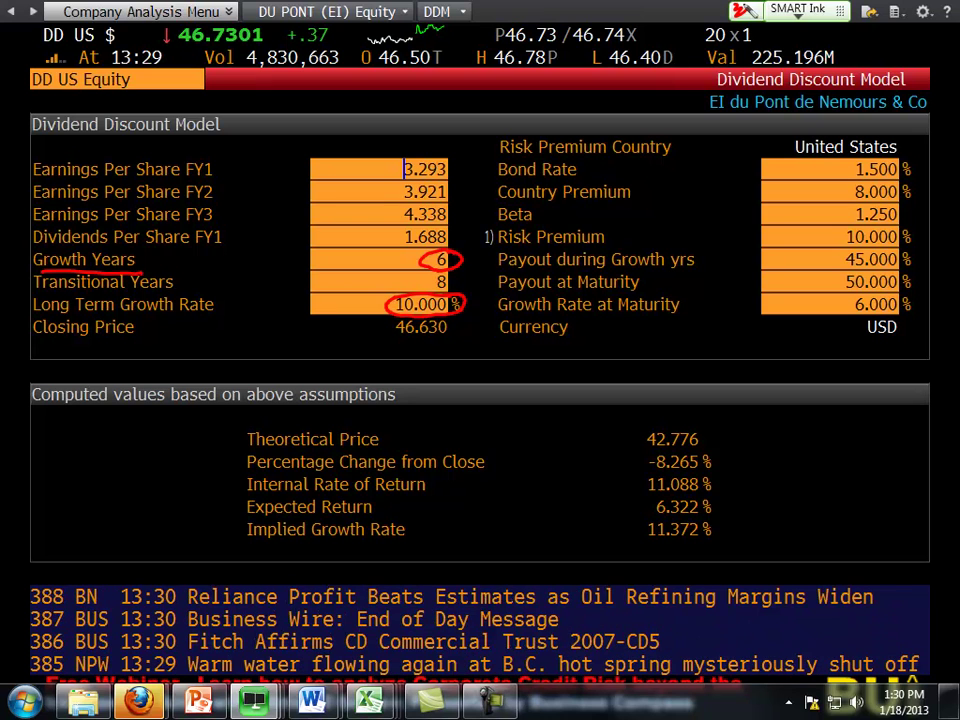
{"action": "mouse_move", "coordinate": [396, 206]}
{"action": "left_mouse_down"}
{"action": "mouse_move", "coordinate": [452, 212]}
{"action": "mouse_move", "coordinate": [398, 205]}
{"action": "left_mouse_up"}
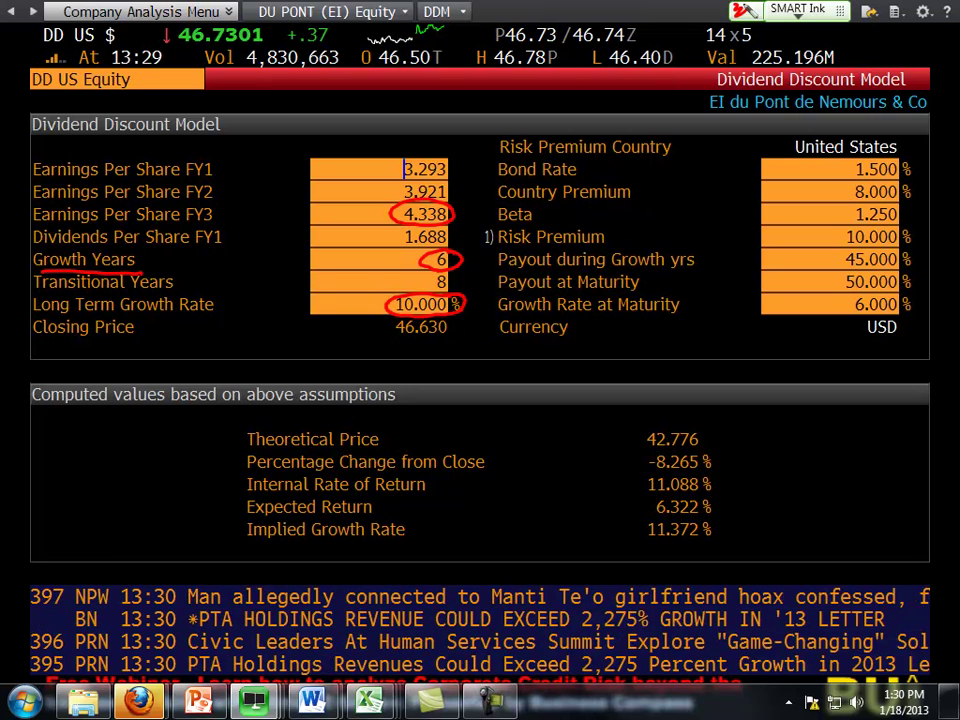
- Circle the Payout during Growth yrs value, draw an arrow from Long Term Growth Rate to Growth Rate at Maturity, and underline Transitional Years and circle its value
{"action": "mouse_move", "coordinate": [900, 249]}
{"action": "left_mouse_down"}
{"action": "mouse_move", "coordinate": [850, 246]}
{"action": "mouse_move", "coordinate": [818, 263]}
{"action": "mouse_move", "coordinate": [872, 273]}
{"action": "mouse_move", "coordinate": [906, 254]}
{"action": "left_mouse_up"}
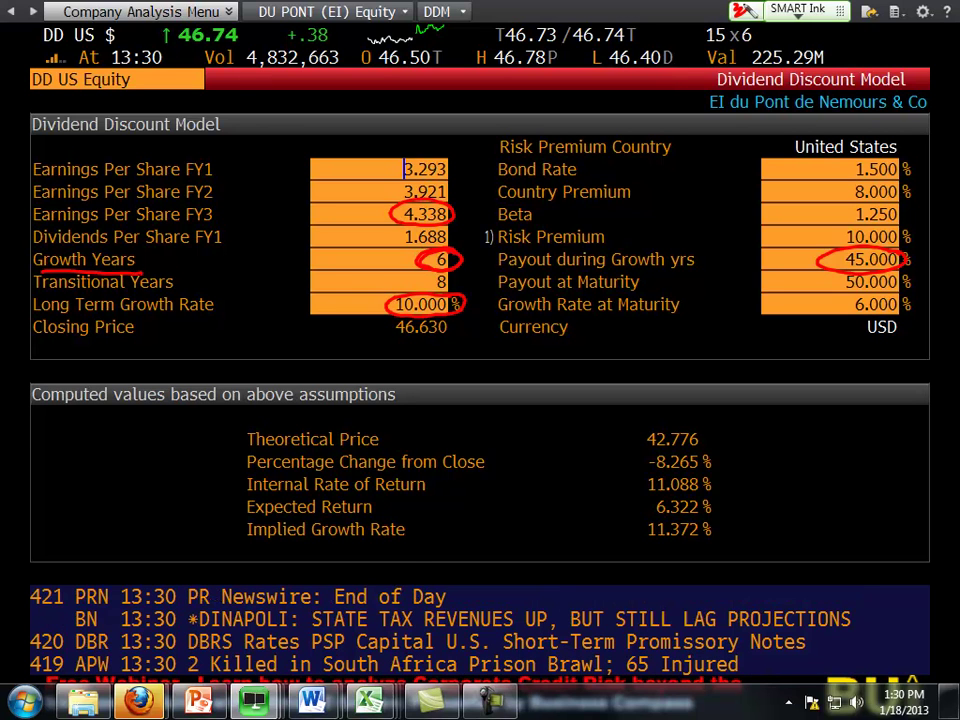
{"action": "mouse_move", "coordinate": [454, 300]}
{"action": "left_mouse_down"}
{"action": "mouse_move", "coordinate": [460, 322]}
{"action": "mouse_move", "coordinate": [514, 343]}
{"action": "mouse_move", "coordinate": [808, 343]}
{"action": "mouse_move", "coordinate": [848, 317]}
{"action": "mouse_move", "coordinate": [845, 331]}
{"action": "left_mouse_up"}
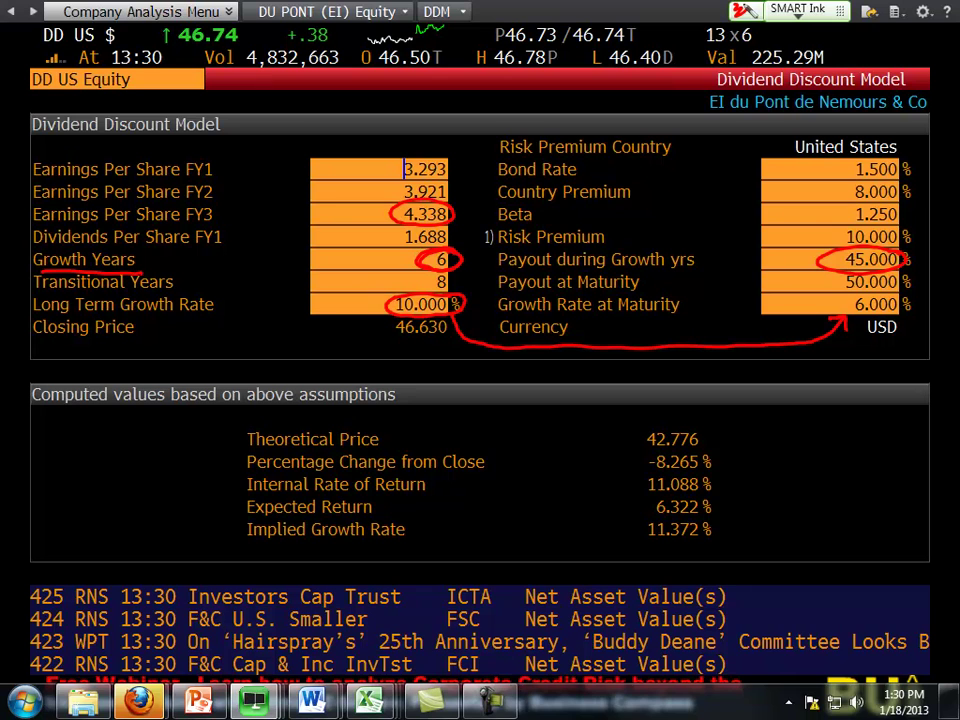
{"action": "left_click_drag", "start_coordinate": [35, 291], "coordinate": [172, 293]}
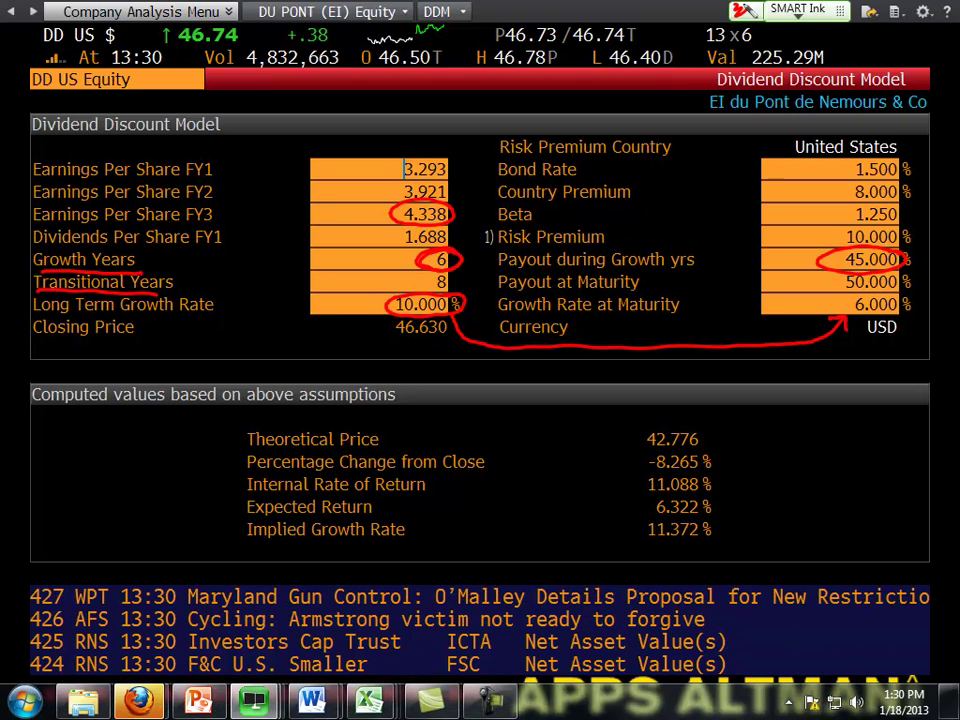
{"action": "mouse_move", "coordinate": [452, 275]}
{"action": "left_mouse_down"}
{"action": "mouse_move", "coordinate": [428, 289]}
{"action": "mouse_move", "coordinate": [456, 279]}
{"action": "left_mouse_up"}
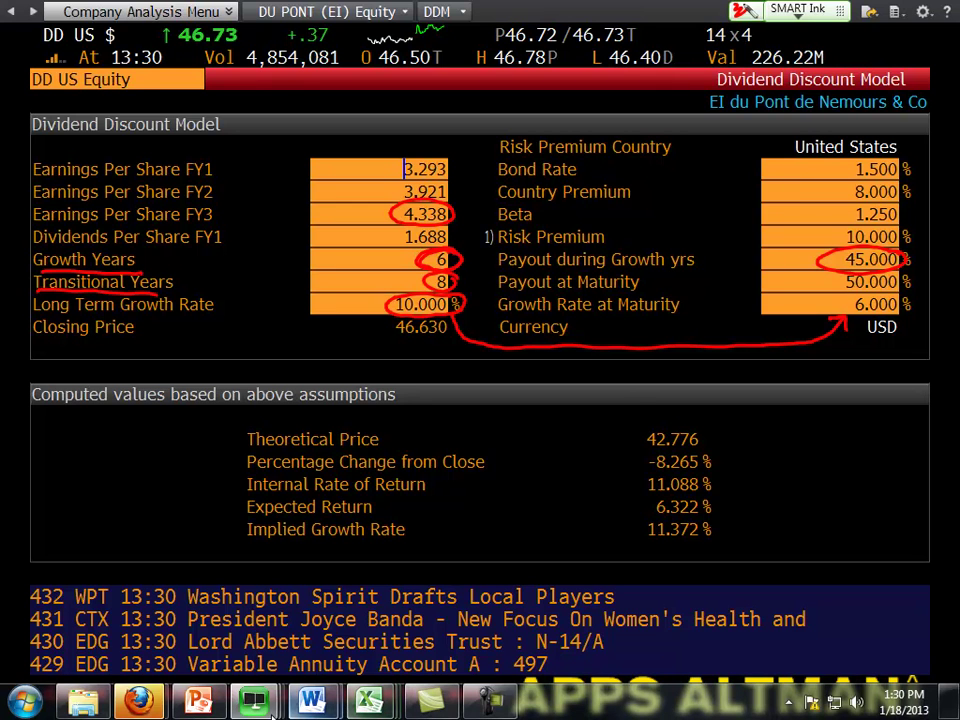
- Switch to the growth rate chart in PowerPoint, underline years 1 to 6, and circle the 10% and 6% growth rate labels in ink
{"action": "left_click", "coordinate": [199, 702]}
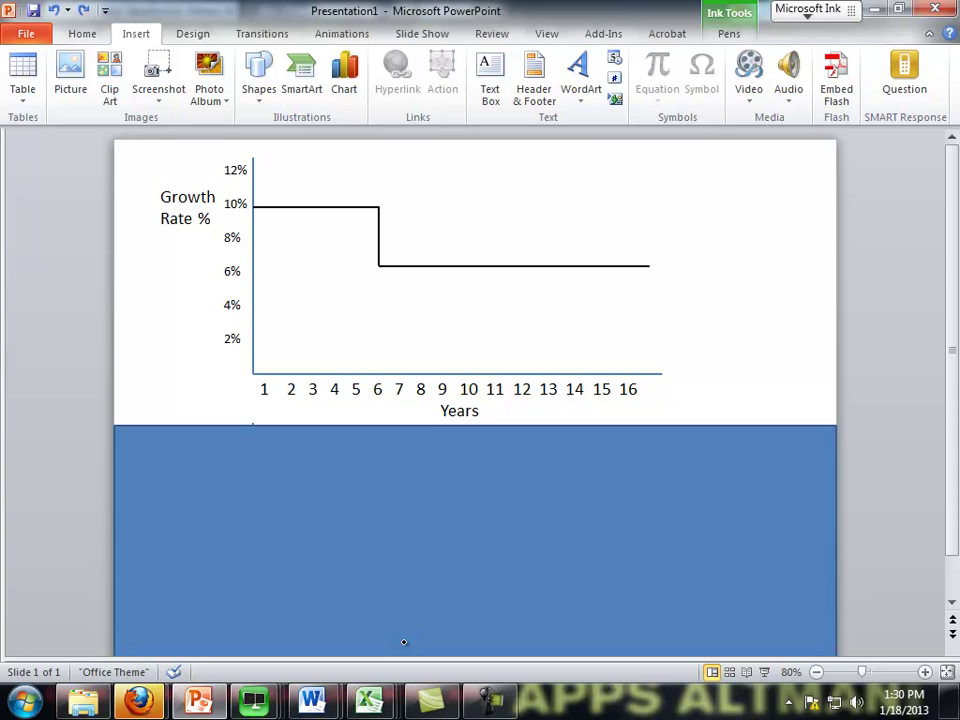
{"action": "left_click_drag", "start_coordinate": [268, 407], "coordinate": [389, 407]}
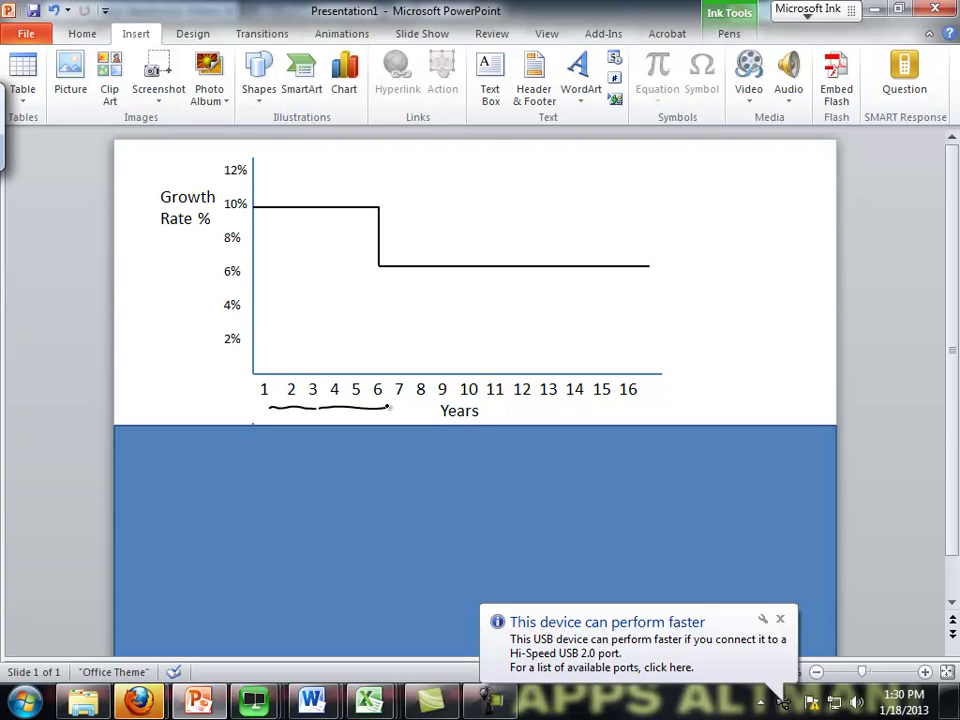
{"action": "mouse_move", "coordinate": [244, 197]}
{"action": "left_mouse_down"}
{"action": "mouse_move", "coordinate": [217, 198]}
{"action": "mouse_move", "coordinate": [244, 190]}
{"action": "left_mouse_up"}
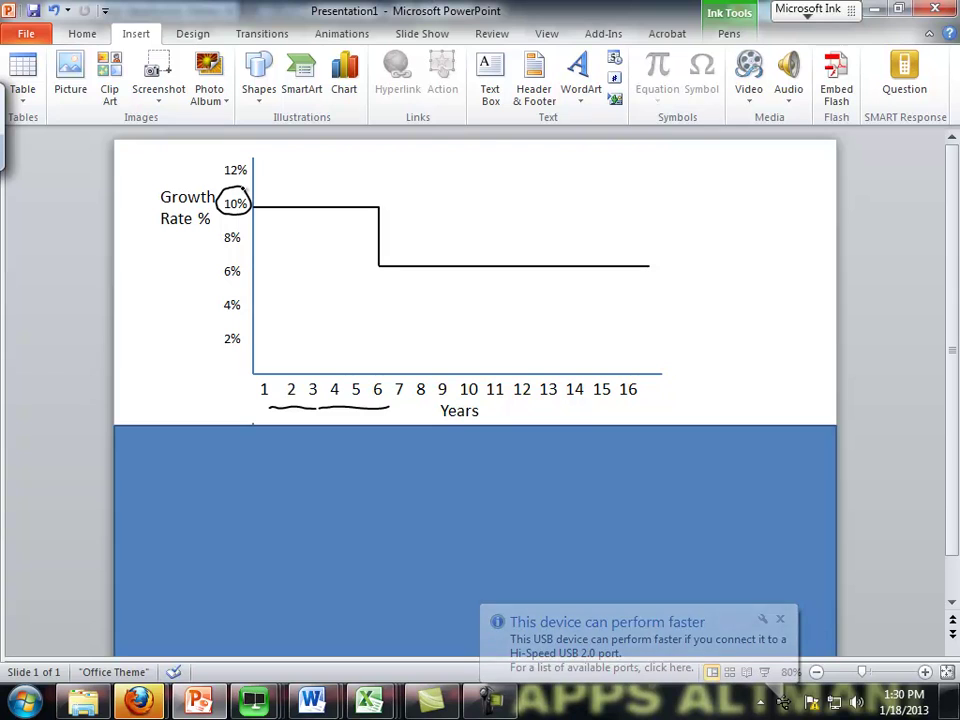
{"action": "mouse_move", "coordinate": [245, 258]}
{"action": "left_mouse_down"}
{"action": "mouse_move", "coordinate": [219, 270]}
{"action": "mouse_move", "coordinate": [244, 258]}
{"action": "left_mouse_up"}
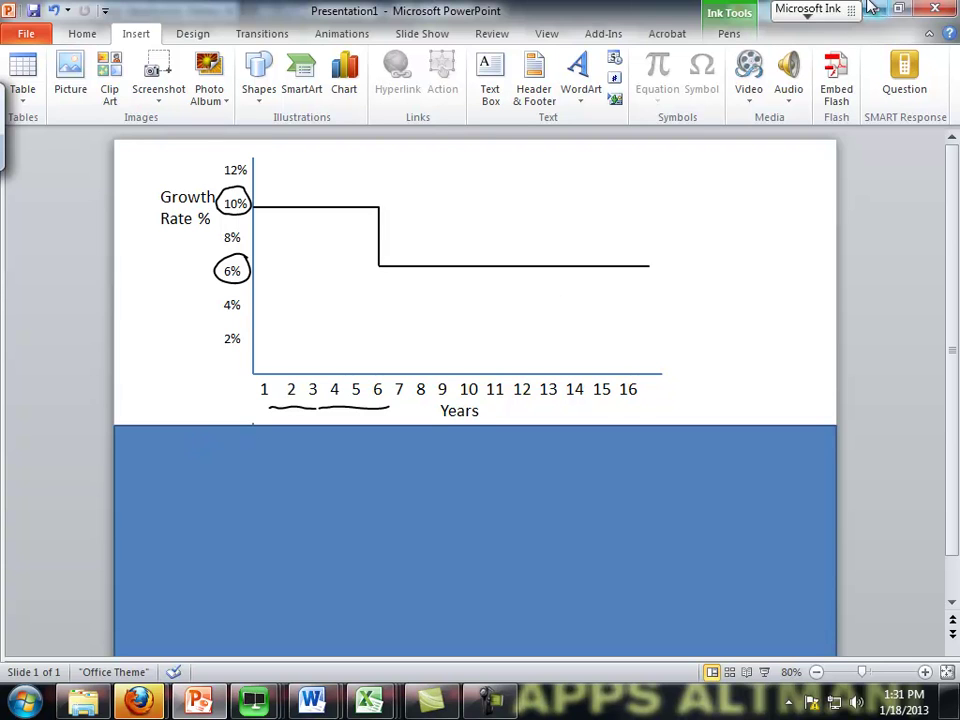
- Open the ink options for the growth rate slide
{"action": "left_click", "coordinate": [808, 17]}
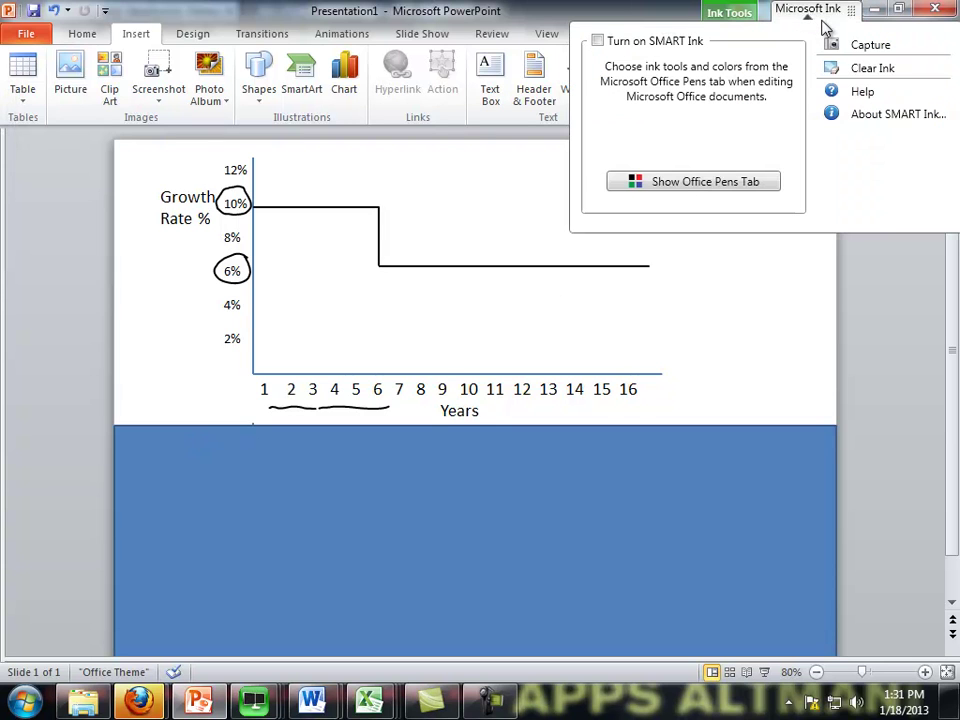